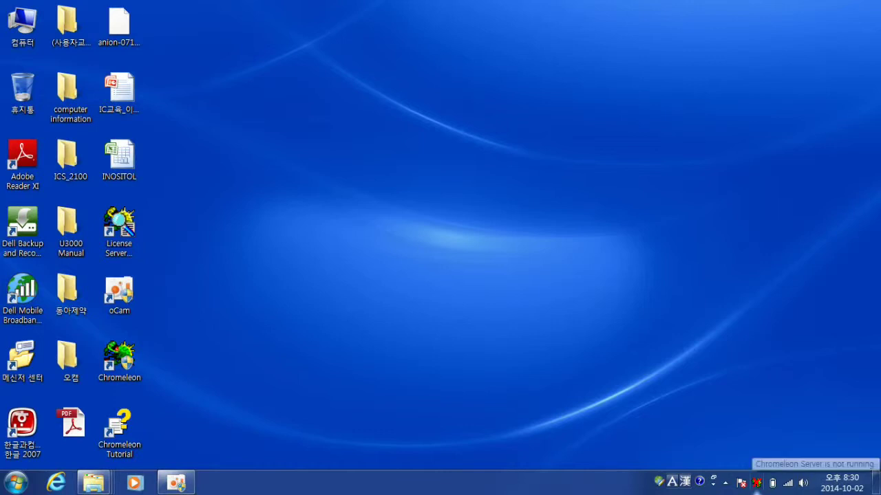
# - Start the Chromeleon server from the Server Monitor and close the monitor
pyautogui.doubleClick(756, 484)
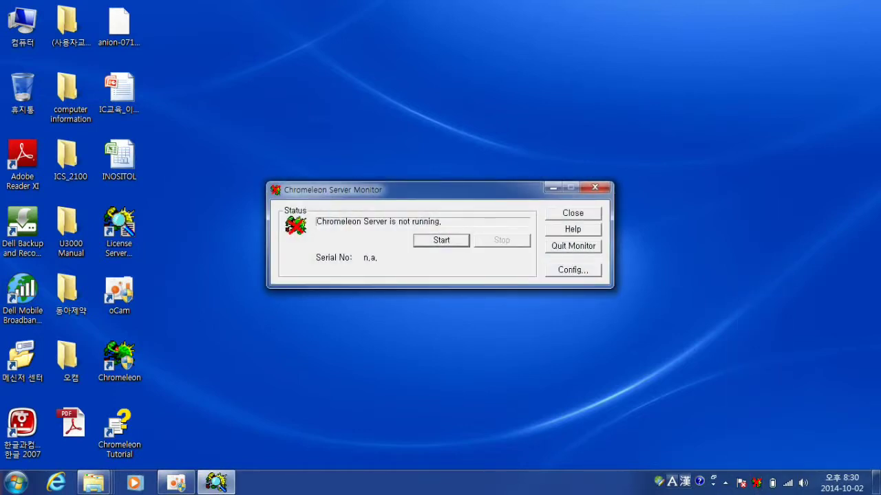
pyautogui.press('Return')
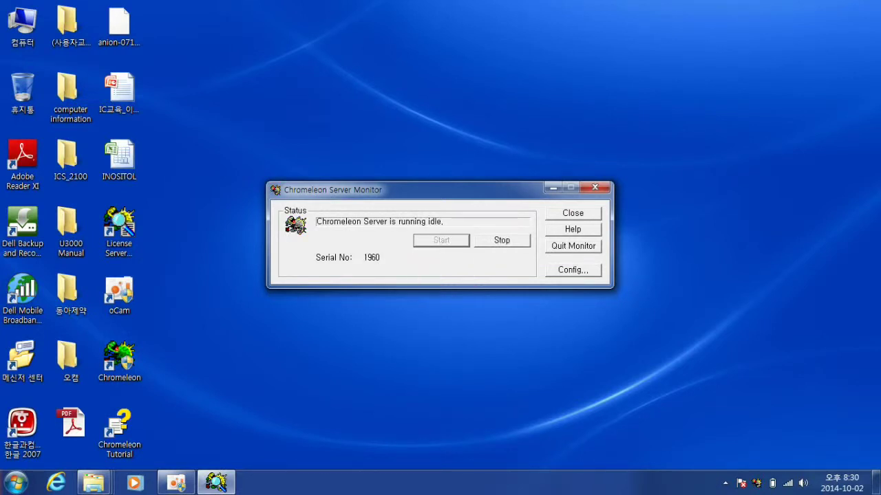
pyautogui.press('Escape')
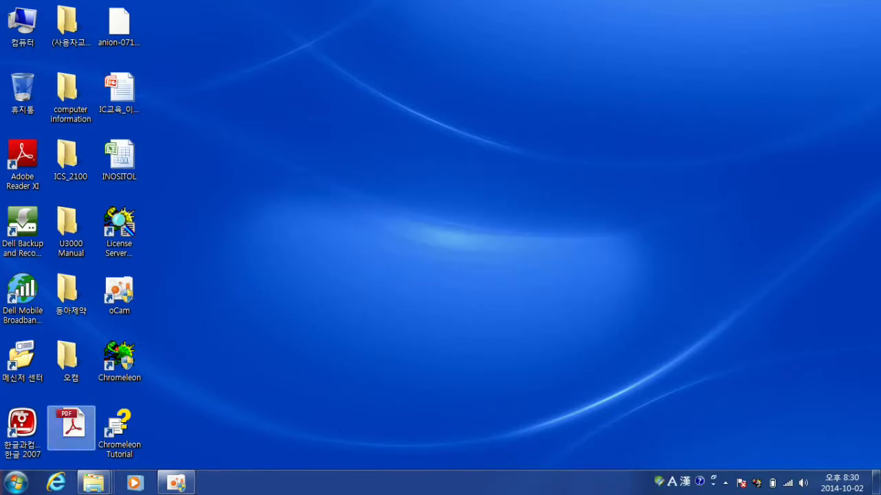
# - Launch Chromeleon Server Configuration and maximize its window
pyautogui.press('super')
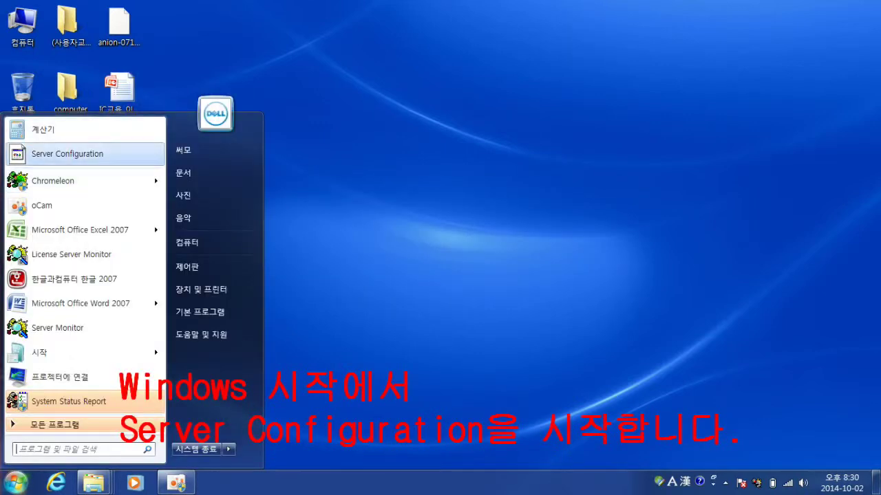
pyautogui.press('Return')
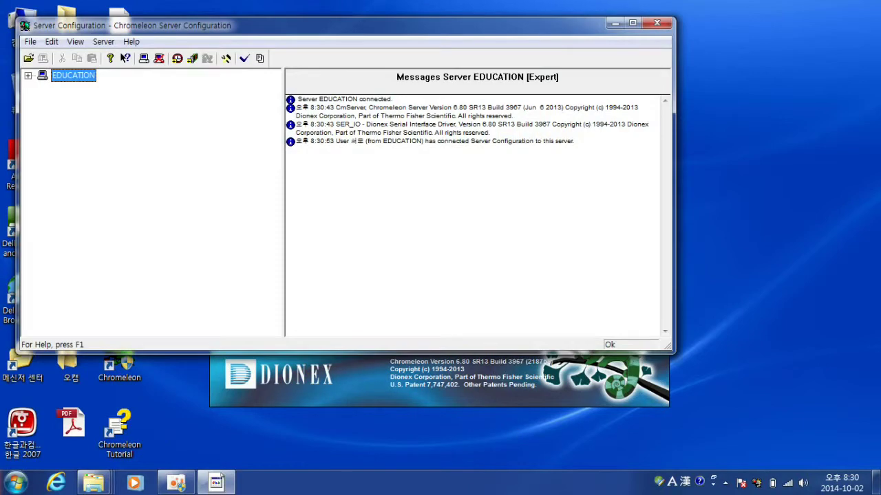
pyautogui.press('super+Up')
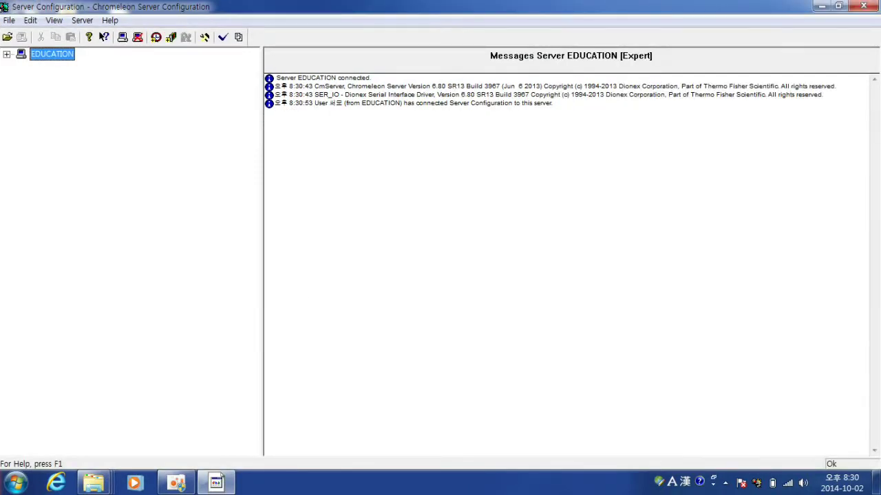
# - Add a timebase named ICS-2100 to the EDUCATION server, with the folder structure for data created
pyautogui.press('Right')
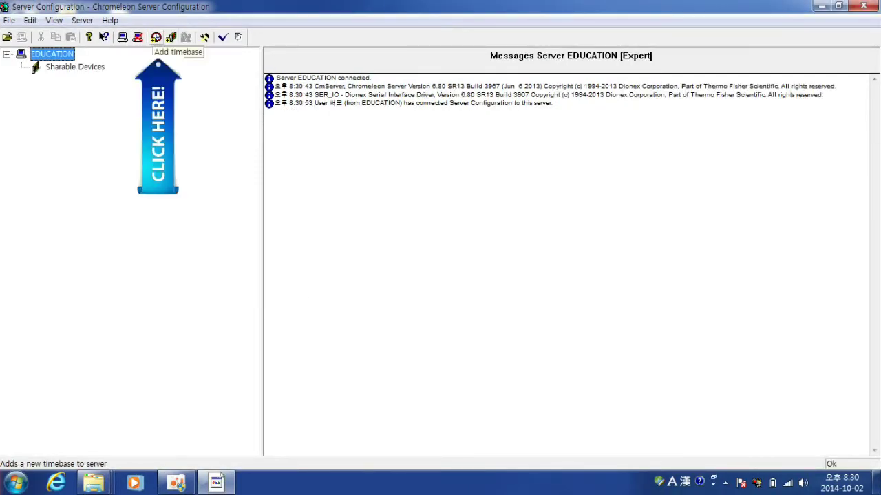
pyautogui.click(155, 38)
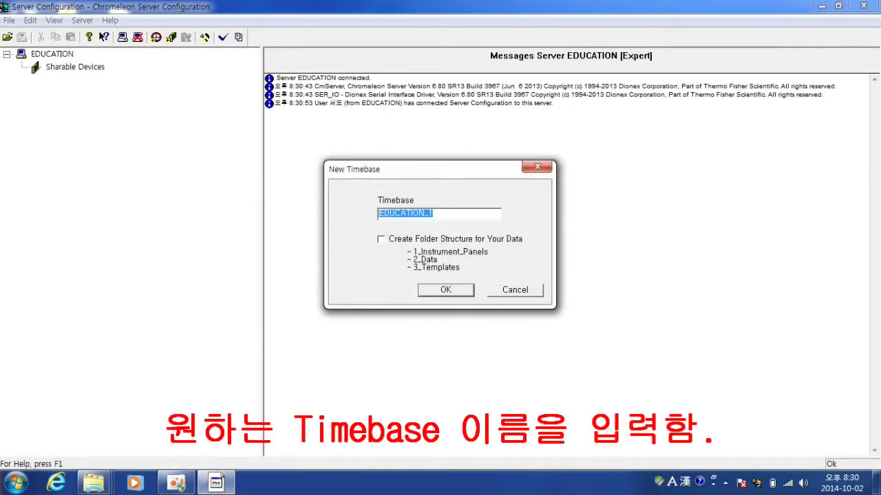
pyautogui.write('ICS-2100')
pyautogui.press('Tab')
pyautogui.press('space')
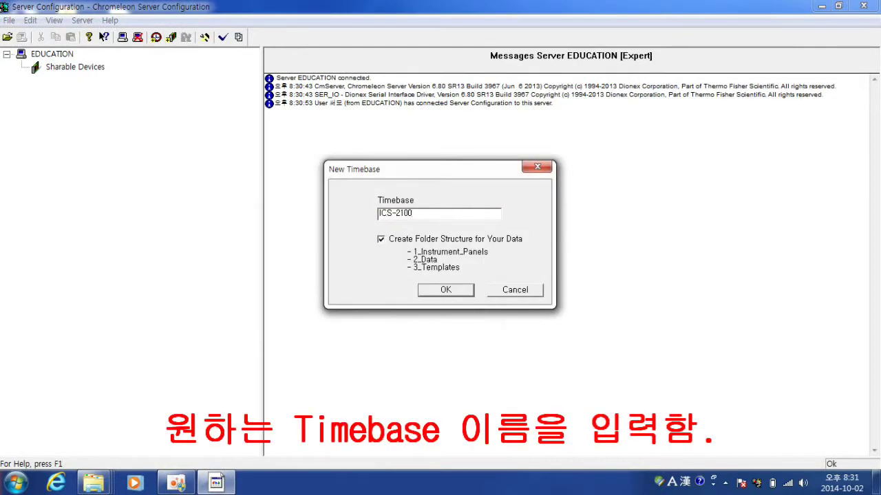
pyautogui.press('Return')
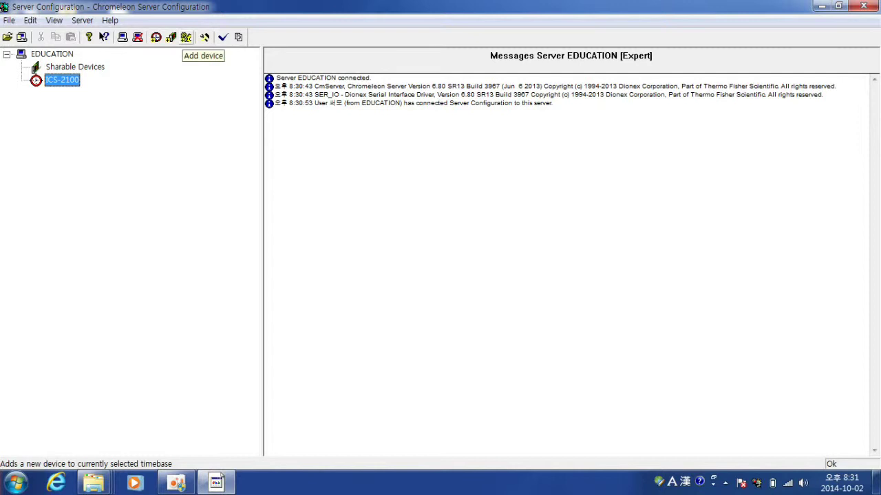
# - Add the ICS-2100 IC System from the Dionex IC: Integrated Systems group to the ICS-2100 timebase and select module serial number 14070262
pyautogui.click(186, 38)
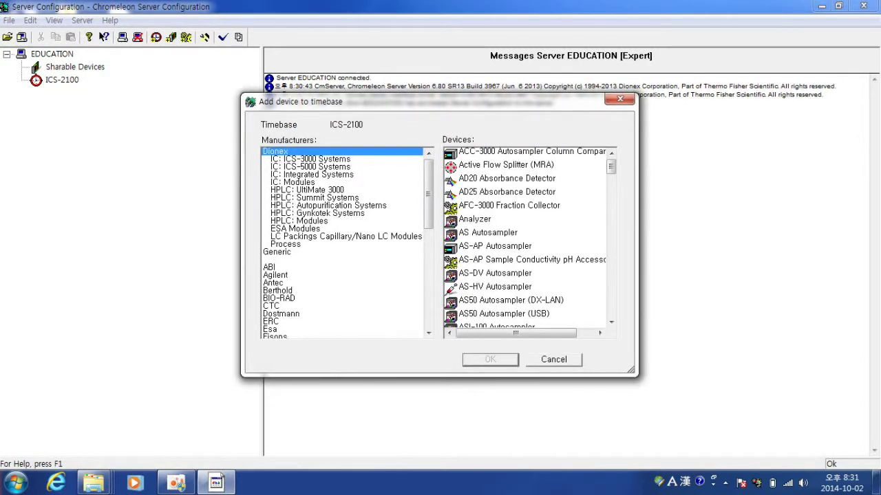
pyautogui.click(311, 174)
pyautogui.scroll(-3, 526, 238)
pyautogui.click(494, 262)
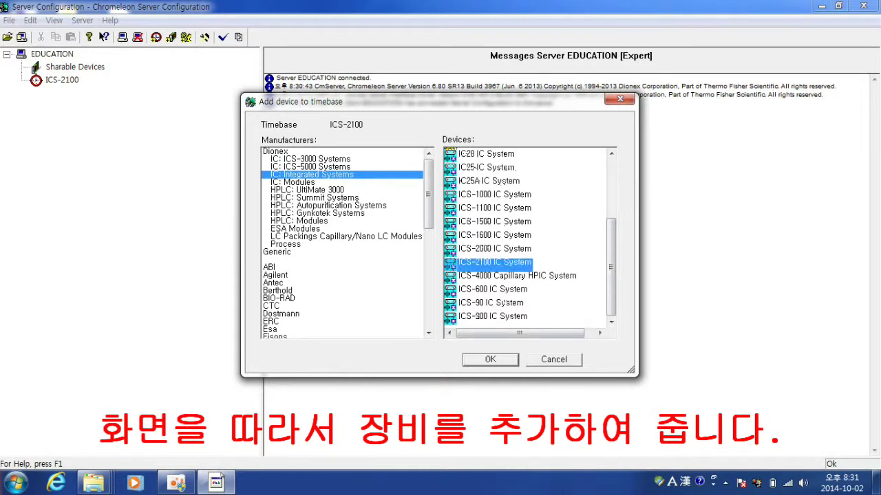
pyautogui.press('Return')
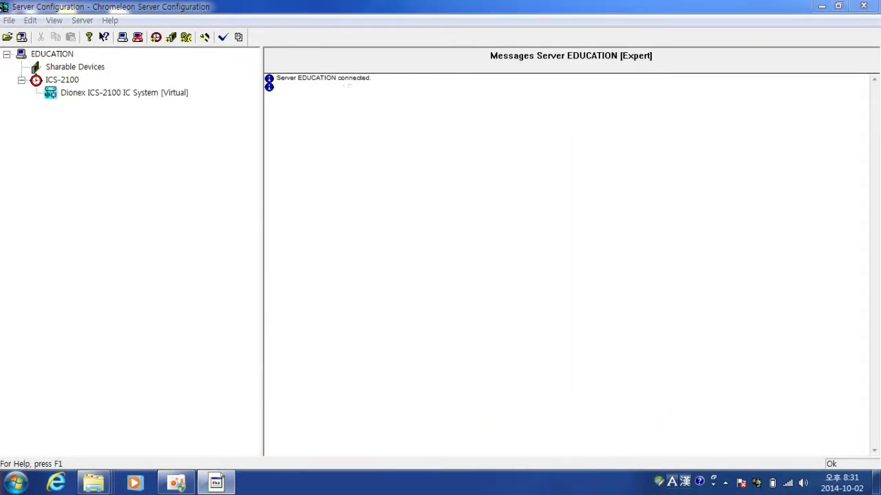
pyautogui.click(528, 191)
pyautogui.click(468, 201)
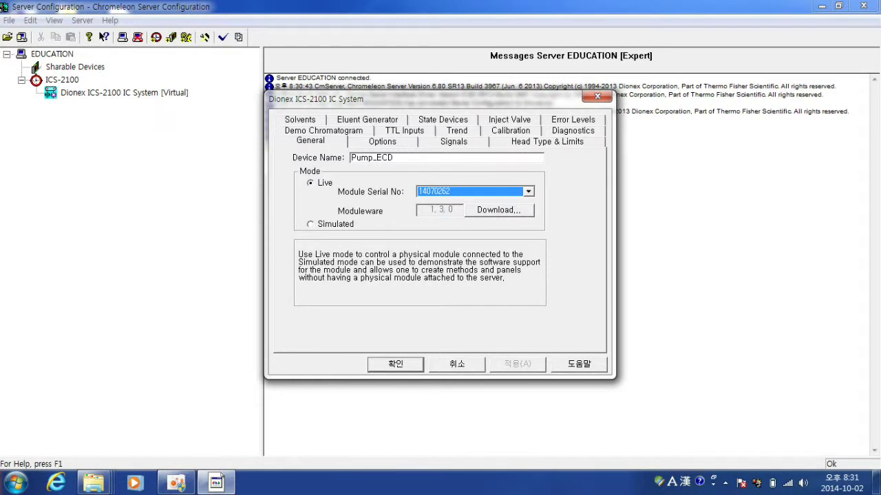
# - Check the signal configurations of ECD_1 and ECD_Total and accept them as they are
pyautogui.hotkey('ctrl', 'Tab')
pyautogui.hotkey('ctrl', 'Tab')
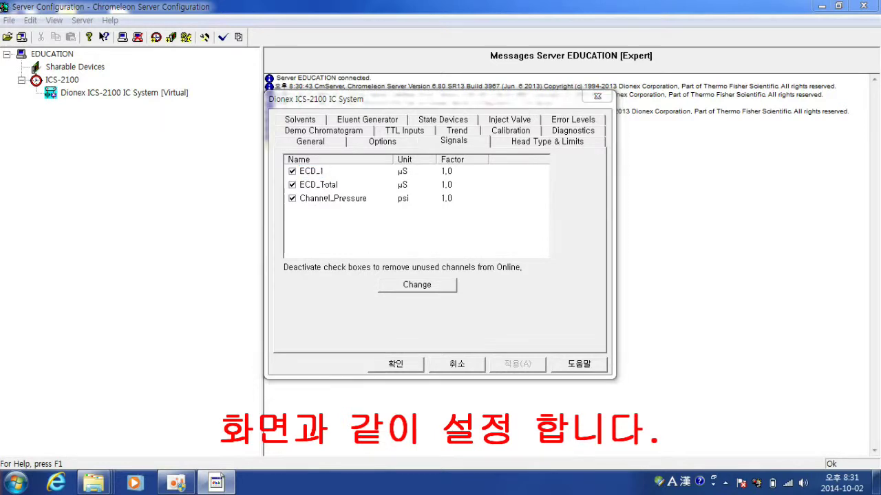
pyautogui.press('Return')
pyautogui.press('Return')
pyautogui.press('Down')
pyautogui.press('Return')
pyautogui.press('Return')
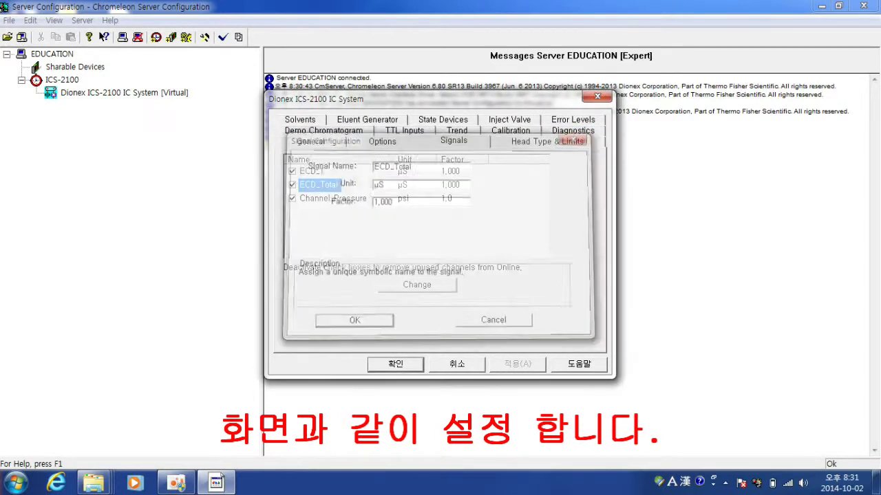
# - Examine the device's head type and limits, calibration, demo chromatogram, general and solvent settings
pyautogui.hotkey('ctrl', 'Tab')
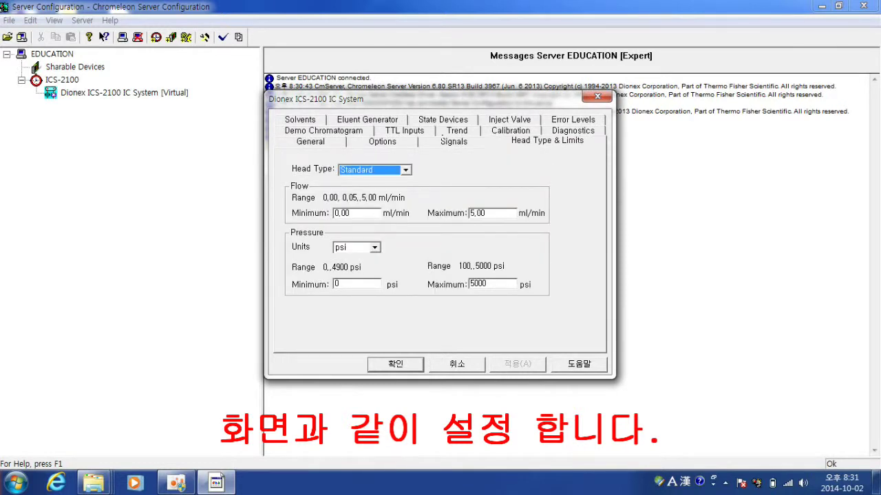
pyautogui.hotkey('ctrl', 'Tab')
pyautogui.hotkey('ctrl', 'Tab')
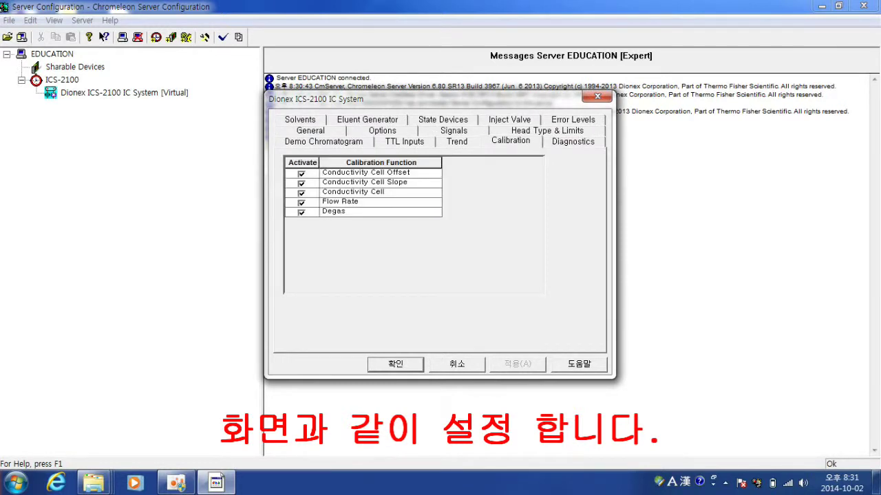
pyautogui.hotkey('ctrl', 'shift', 'Tab')
pyautogui.hotkey('ctrl', 'shift', 'Tab')
pyautogui.hotkey('ctrl', 'shift', 'Tab')
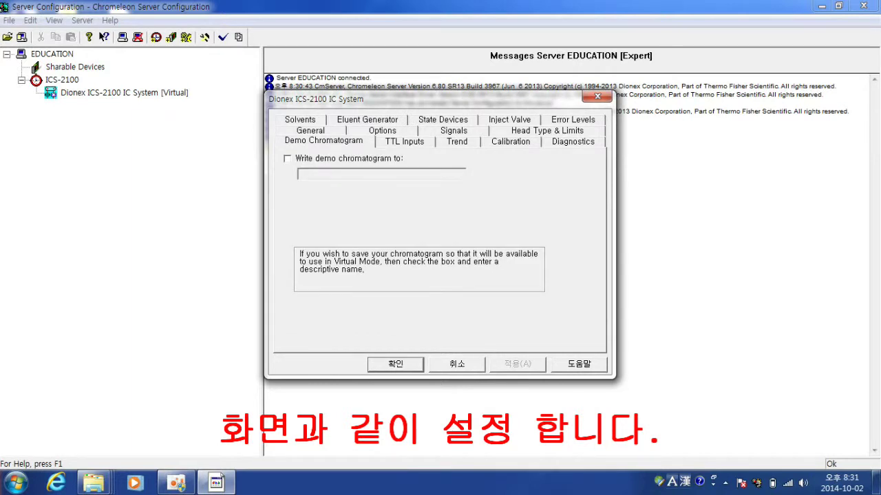
pyautogui.hotkey('ctrl', 'shift', 'Tab')
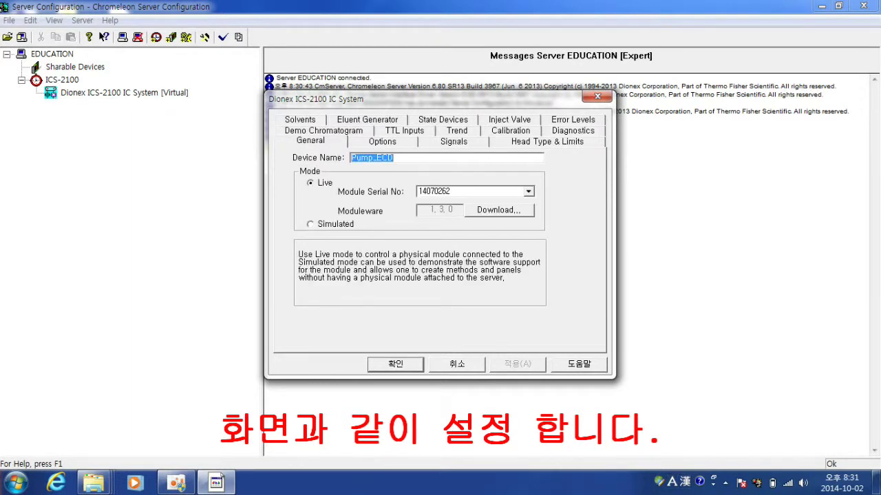
pyautogui.hotkey('ctrl', 'shift', 'Tab')
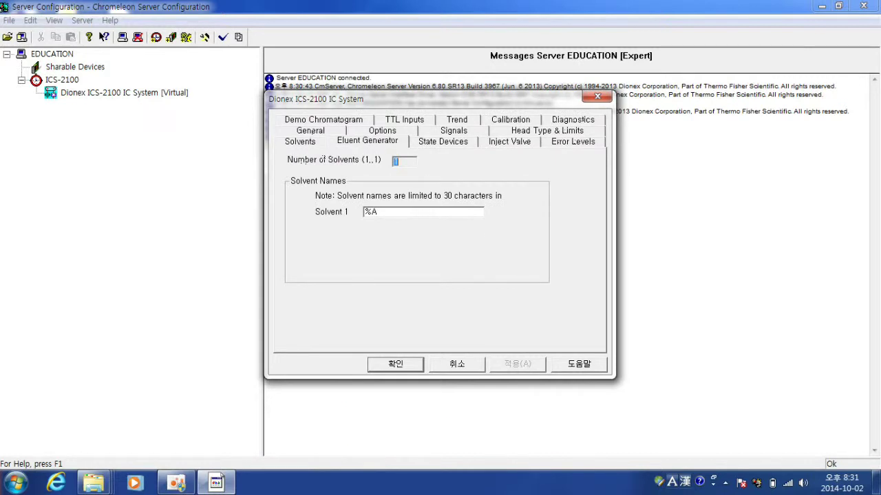
pyautogui.hotkey('ctrl', 'shift', 'Tab')
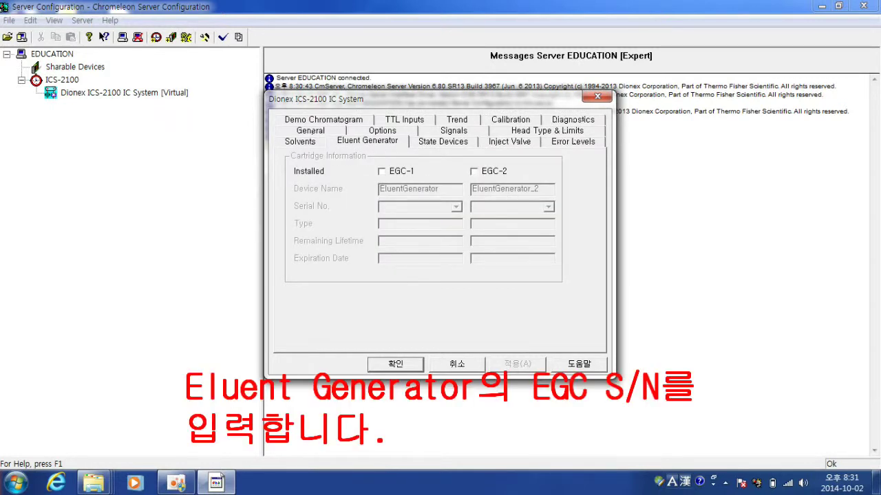
pyautogui.press('space')
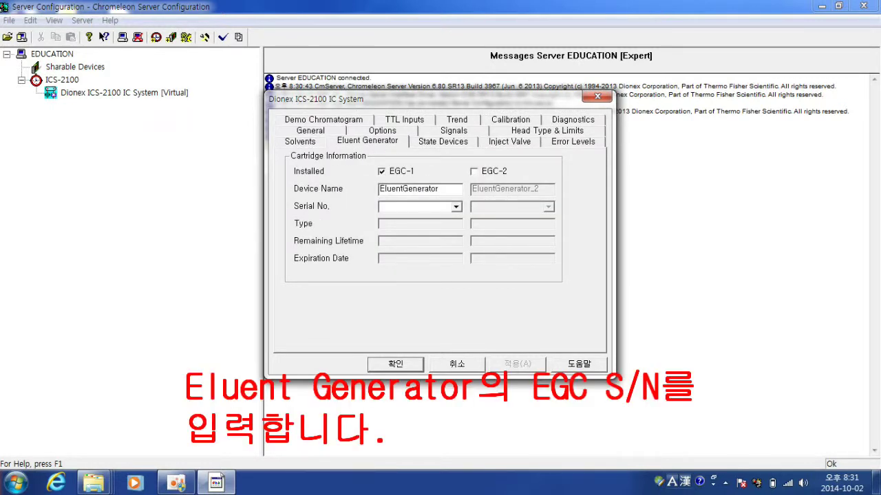
pyautogui.press('Tab')
pyautogui.press('Tab')
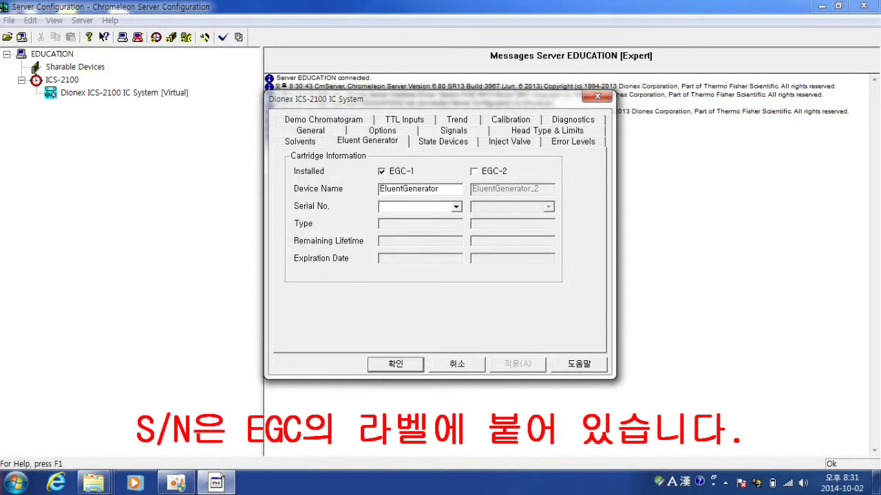
pyautogui.write('130310722025')
pyautogui.press('Tab')
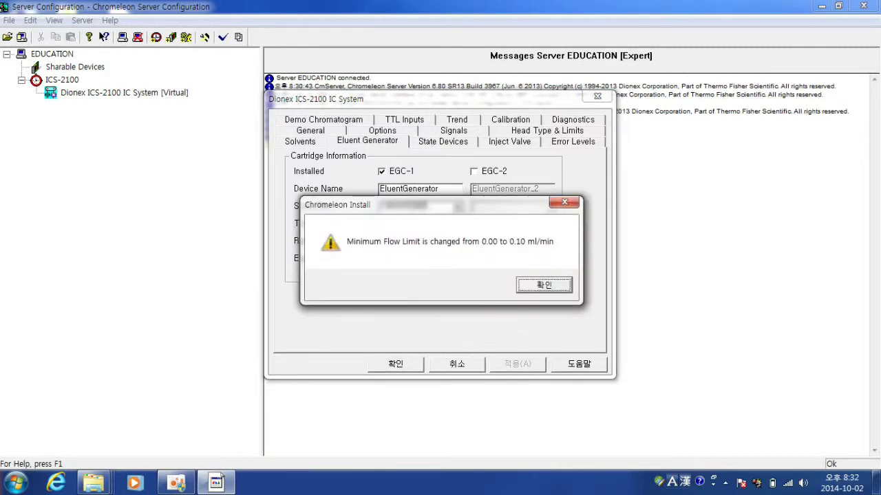
pyautogui.press('Return')
pyautogui.press('Return')
pyautogui.press('Return')
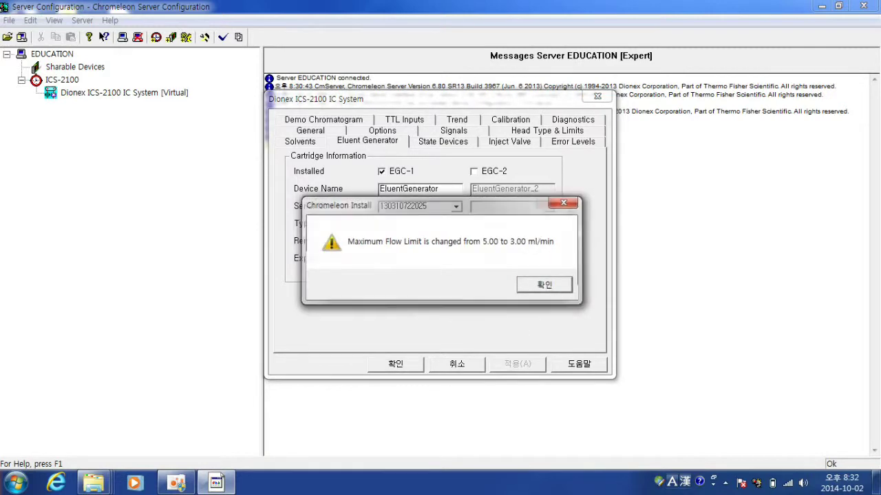
pyautogui.press('Return')
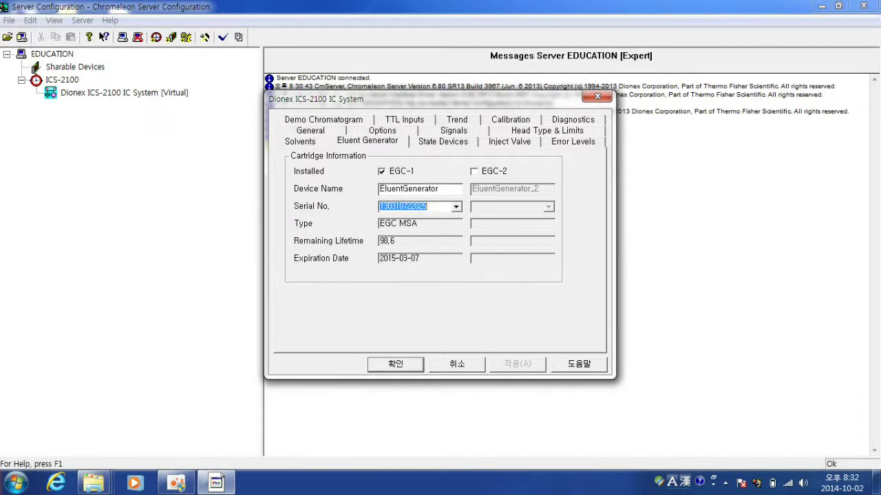
pyautogui.press('Return')
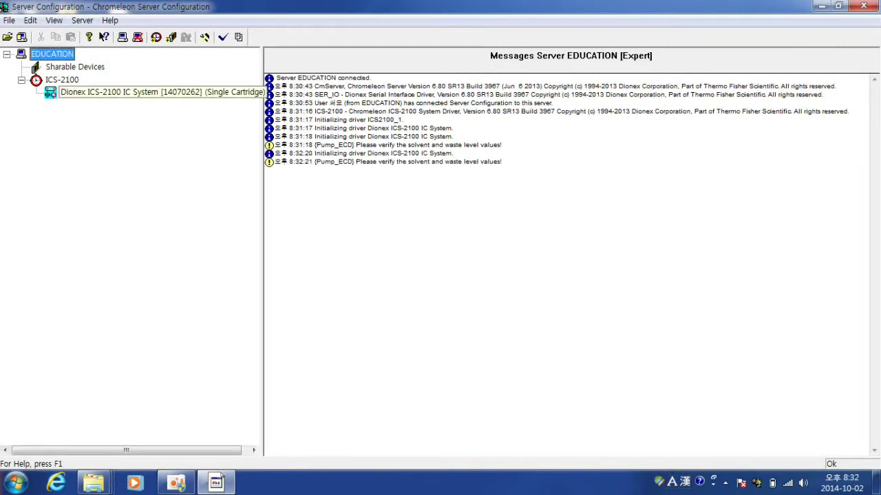
# - Reopen the Dionex ICS-2100 IC System's properties and examine its eluent generator and state device settings
pyautogui.doubleClick(123, 92)
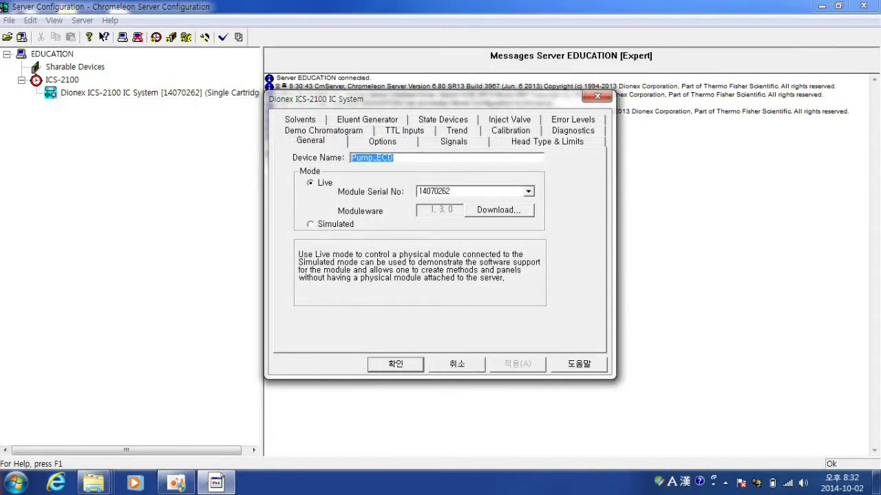
pyautogui.click(368, 119)
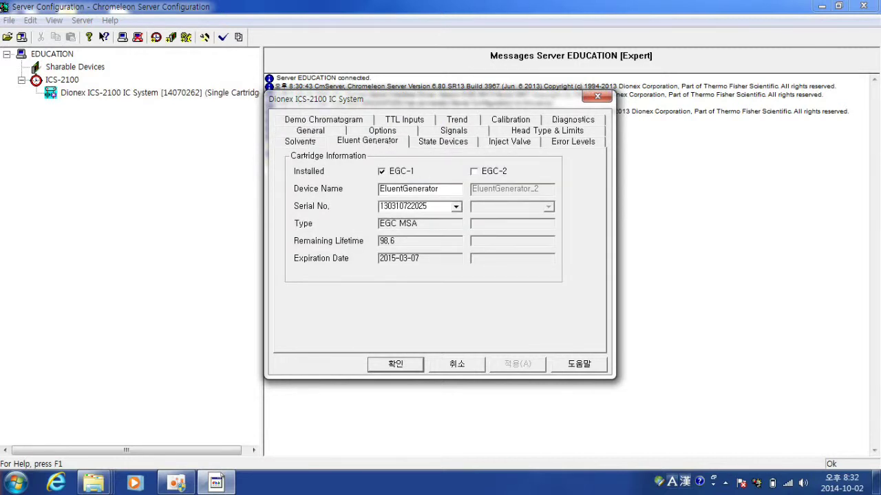
pyautogui.click(427, 141)
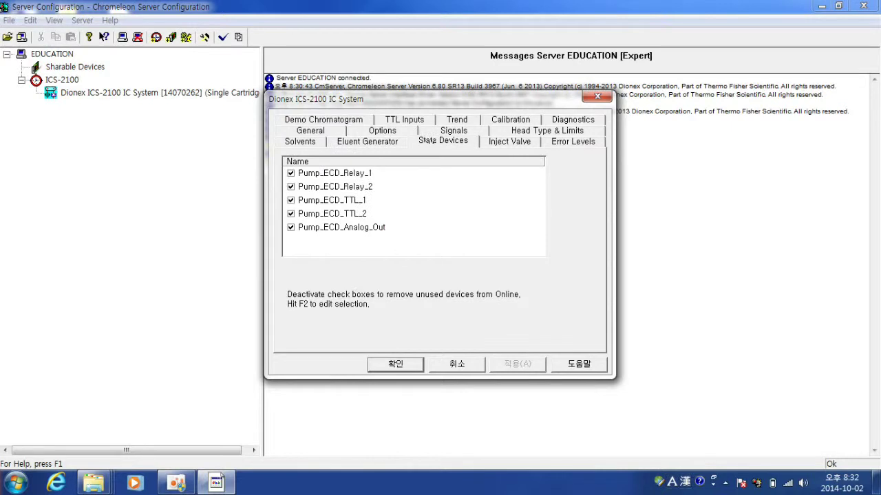
# - Configure Pump_InjectValve of the ICS-2100 IC System as controlled by AS and confirm the device properties
pyautogui.click(510, 142)
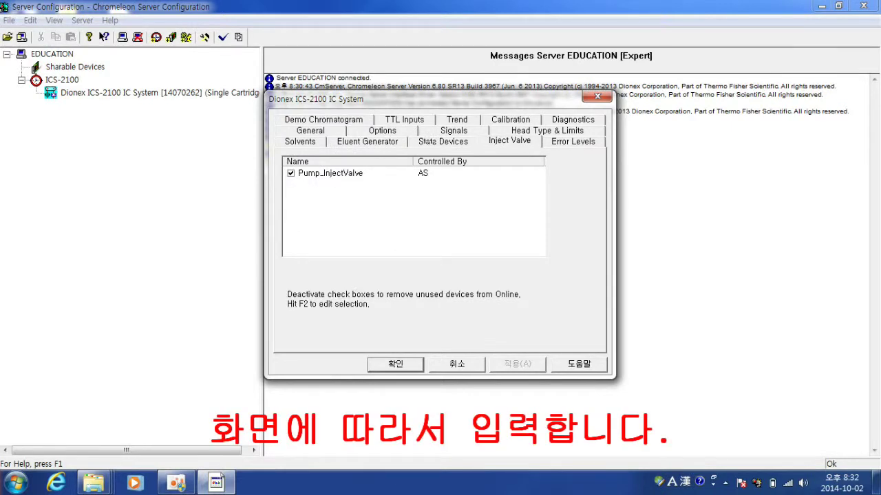
pyautogui.press('F2')
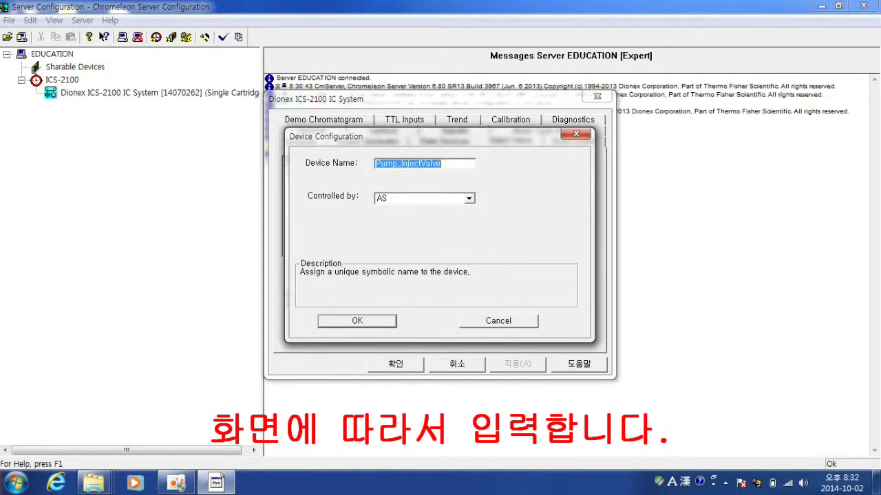
pyautogui.press('Tab')
pyautogui.hotkey('alt', 'Down')
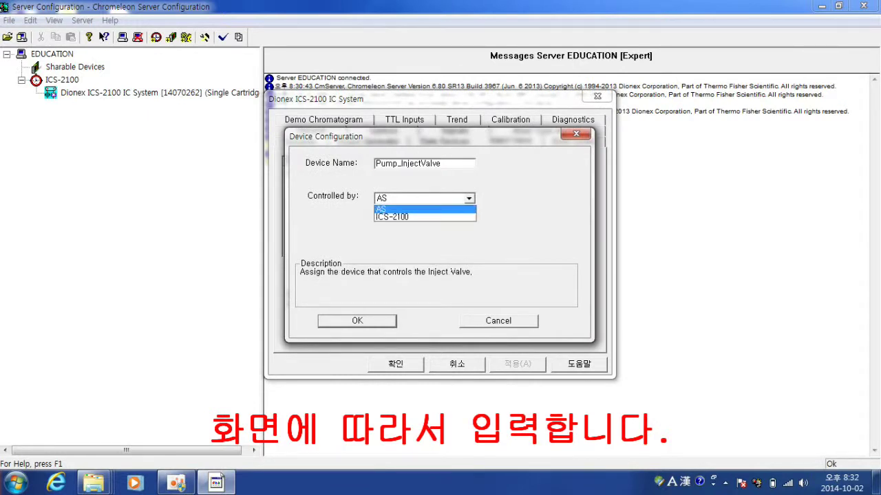
pyautogui.press('Down')
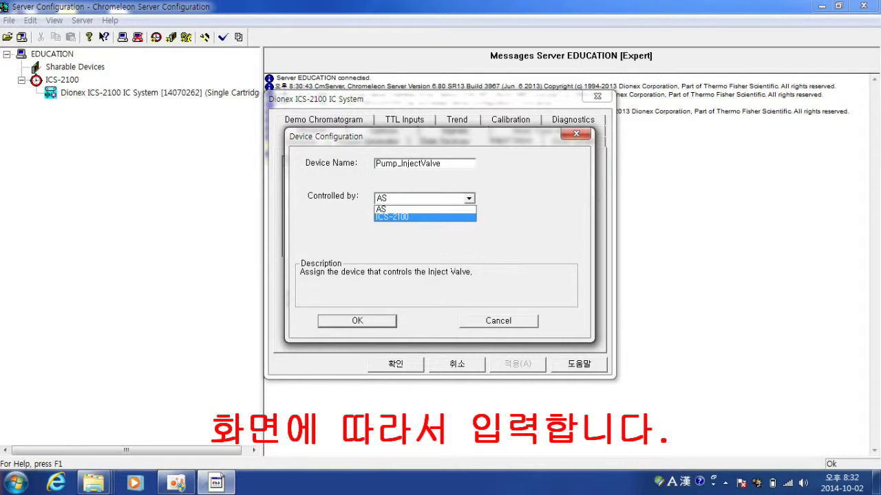
pyautogui.press('Up')
pyautogui.press('Return')
pyautogui.press('Return')
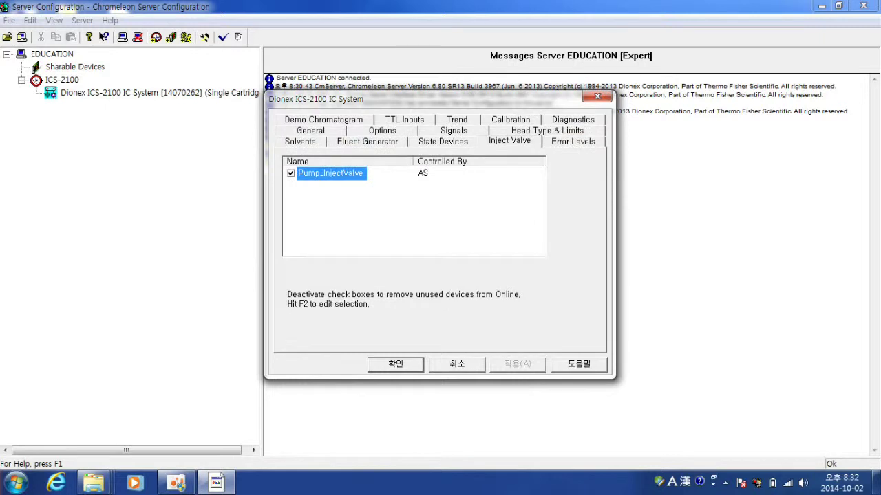
pyautogui.hotkey('ctrl', 'Tab')
pyautogui.press('Return')
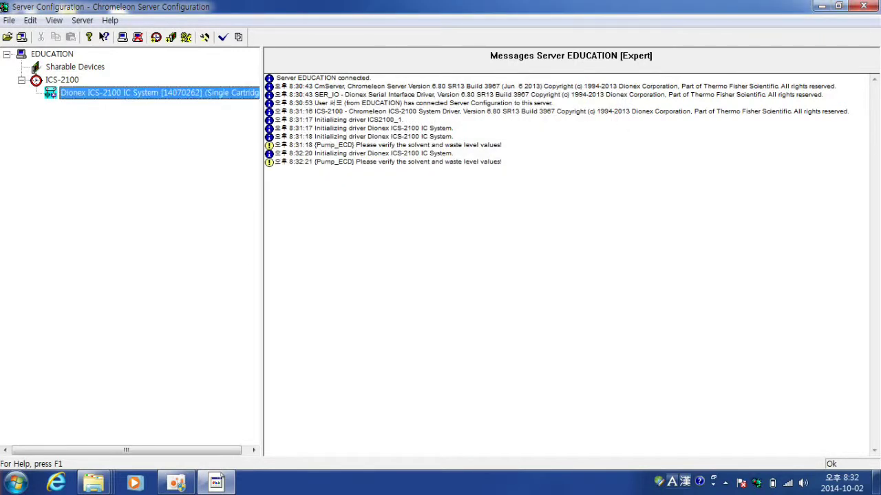
# - Add the AS-AP Autosampler from the Dionex IC: Integrated Systems group to the ICS-2100 timebase
pyautogui.click(51, 53)
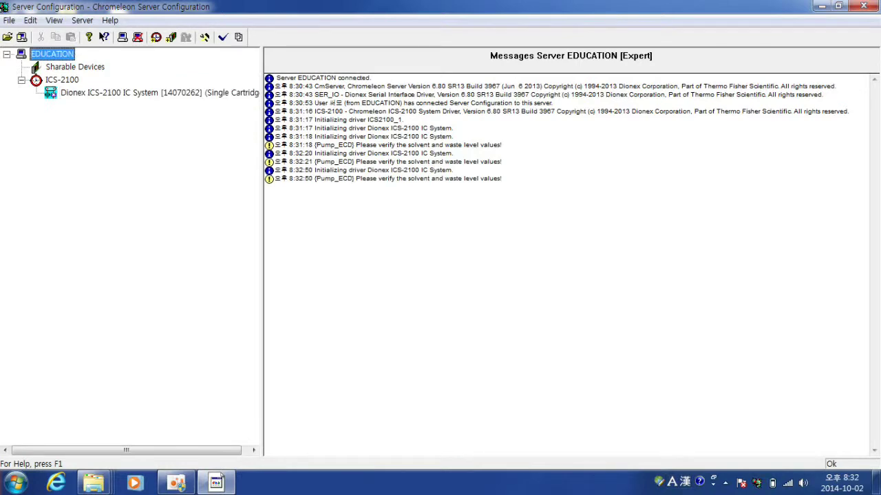
pyautogui.click(61, 80)
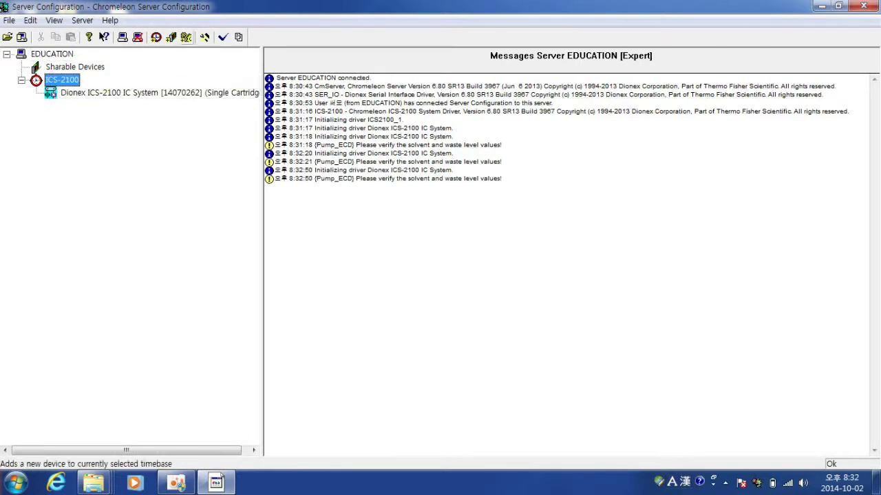
pyautogui.click(170, 38)
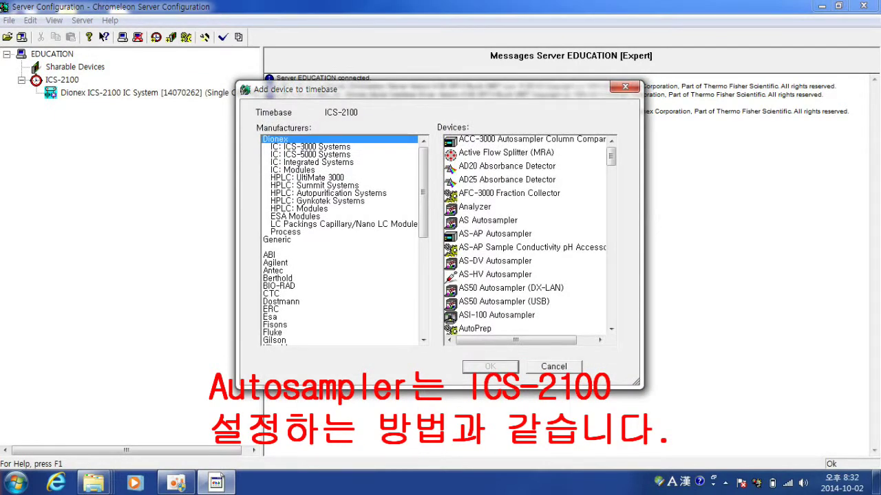
pyautogui.click(312, 163)
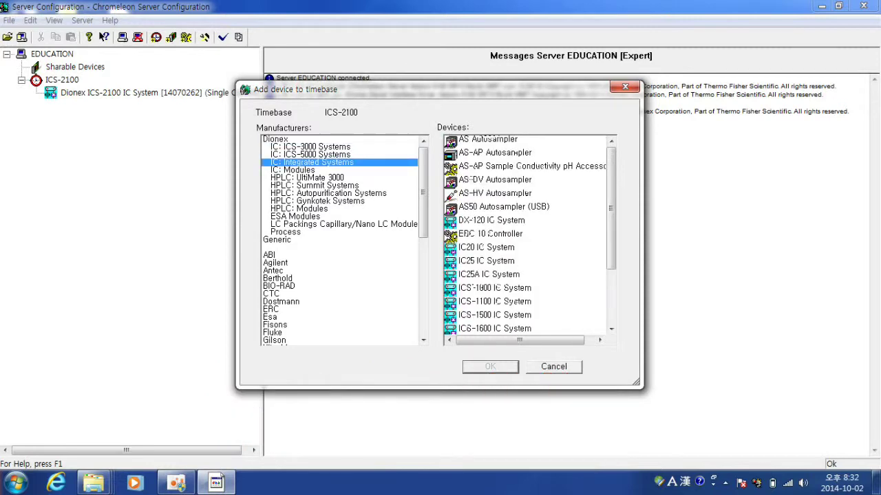
pyautogui.doubleClick(515, 152)
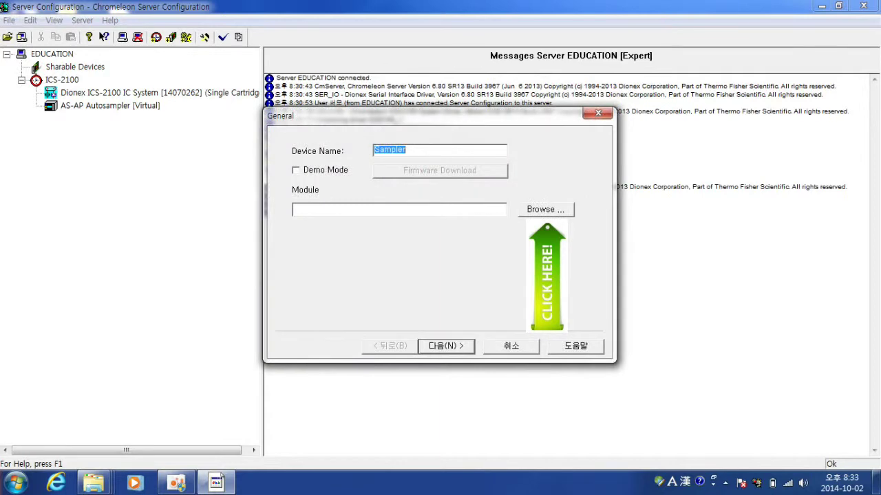
# - Assign module USB-14052014 to the autosampler and accept sharing with the ICS-2100 timebase
pyautogui.click(546, 209)
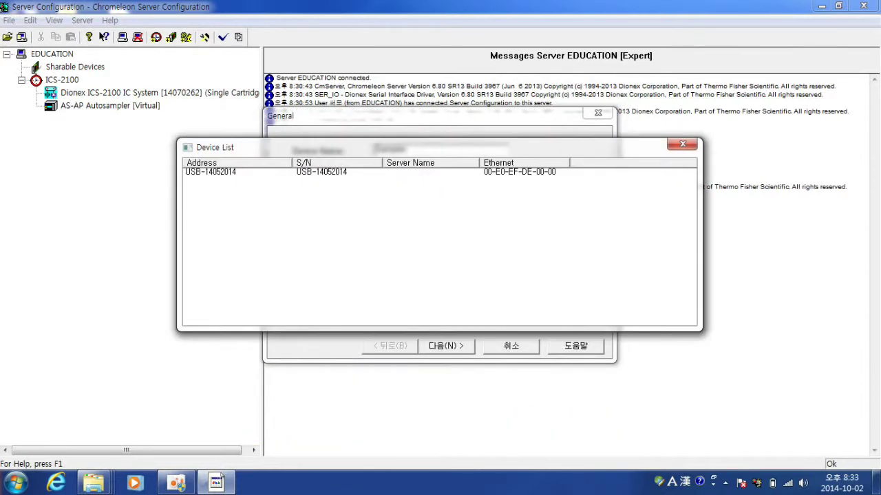
pyautogui.doubleClick(325, 173)
pyautogui.click(445, 346)
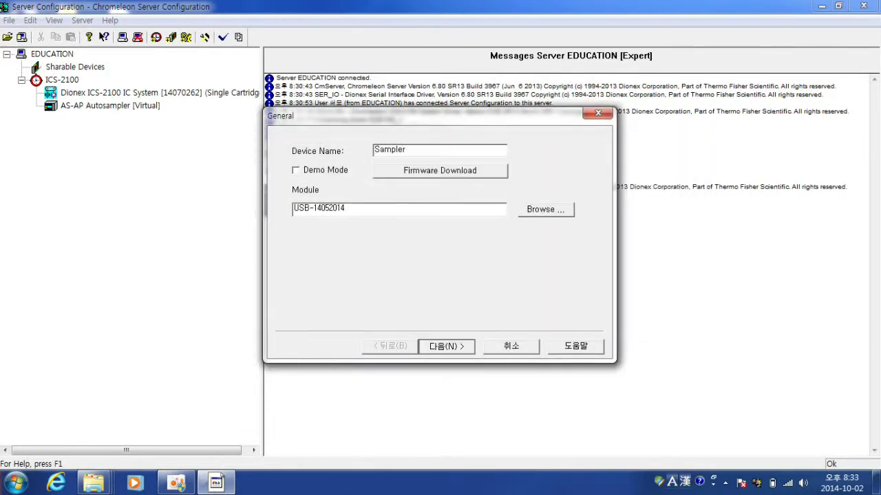
pyautogui.press('Return')
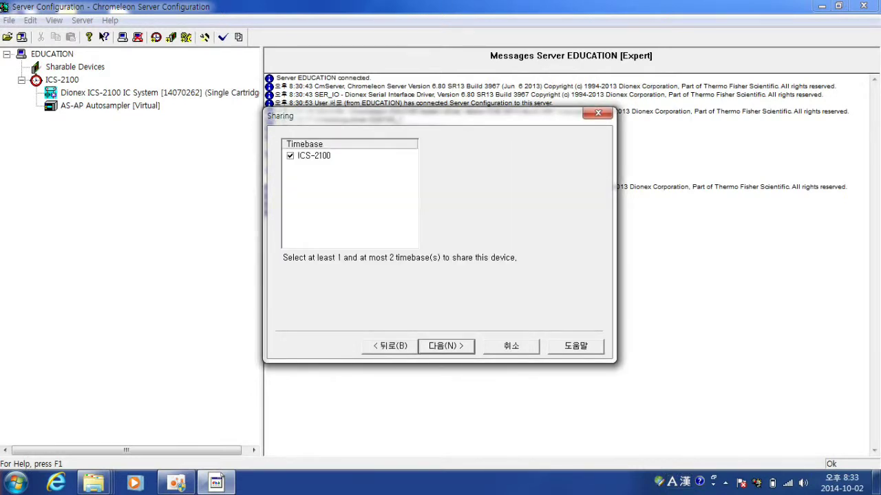
pyautogui.press('Return')
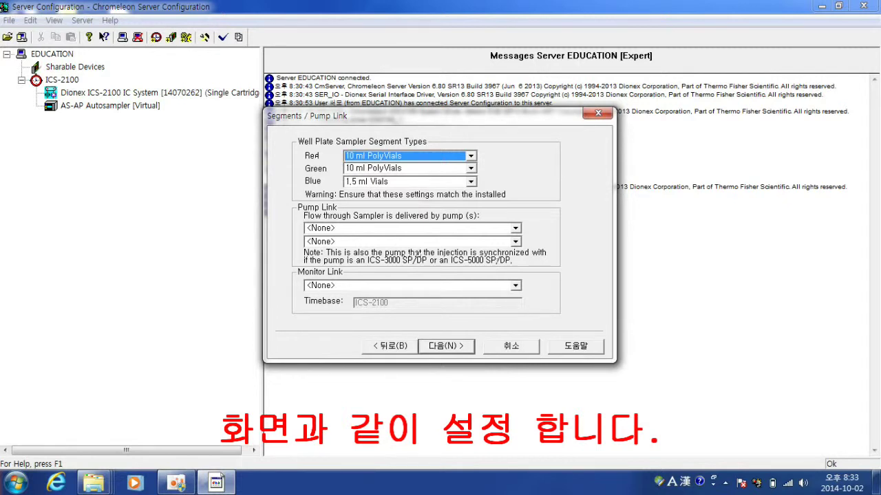
# - Check the vial type options for the red segment and accept the autosampler's segment and pump link settings
pyautogui.hotkey('alt', 'Down')
pyautogui.press('Up')
pyautogui.press('Up')
pyautogui.press('Up')
pyautogui.press('Up')
pyautogui.press('Escape')
pyautogui.press('Return')
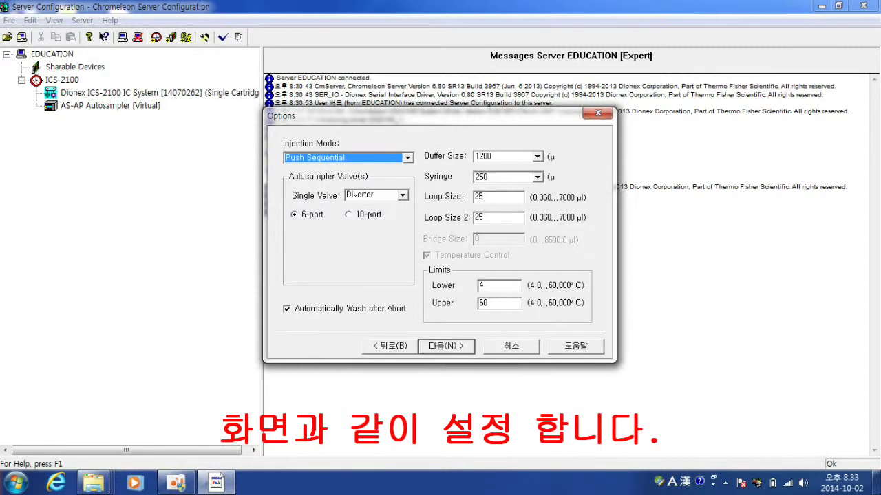
# - Set the autosampler's injection mode to Push
pyautogui.hotkey('alt', 'Down')
pyautogui.press('Up')
pyautogui.press('Up')
pyautogui.press('Up')
pyautogui.press('Down')
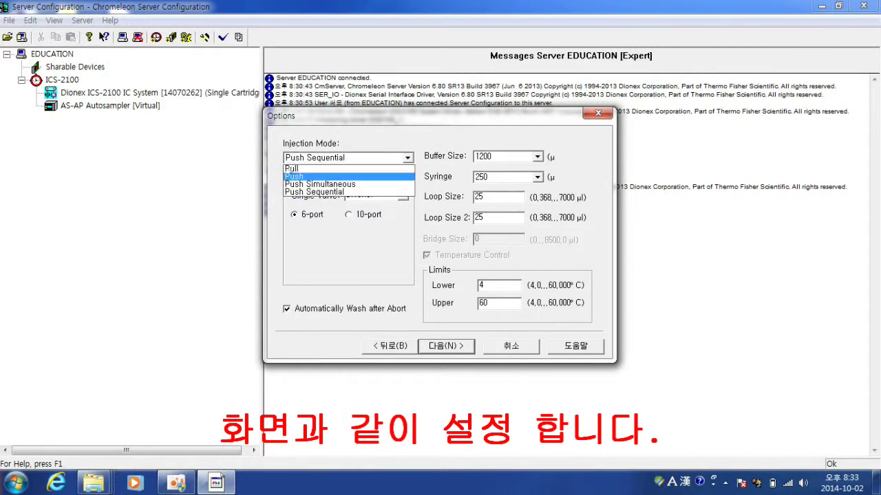
pyautogui.press('Return')
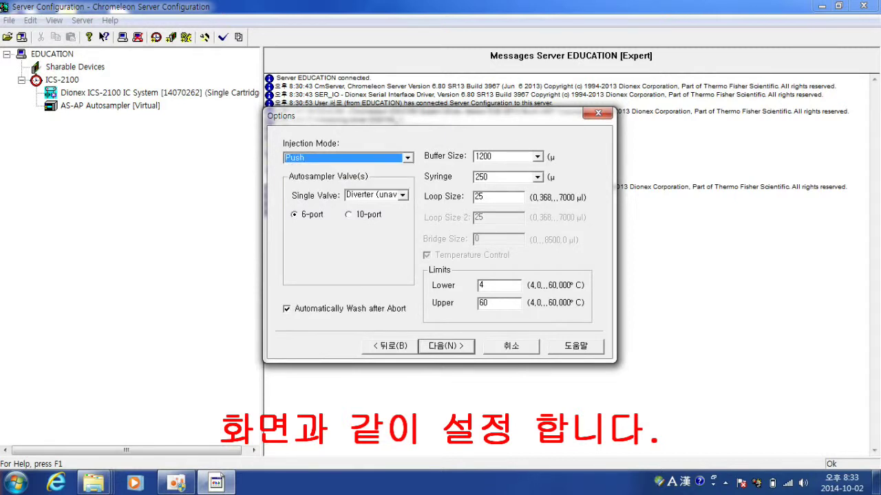
# - Set the autosampler's single valve option to None
pyautogui.press('Tab')
pyautogui.hotkey('alt', 'Down')
pyautogui.press('Up')
pyautogui.press('Up')
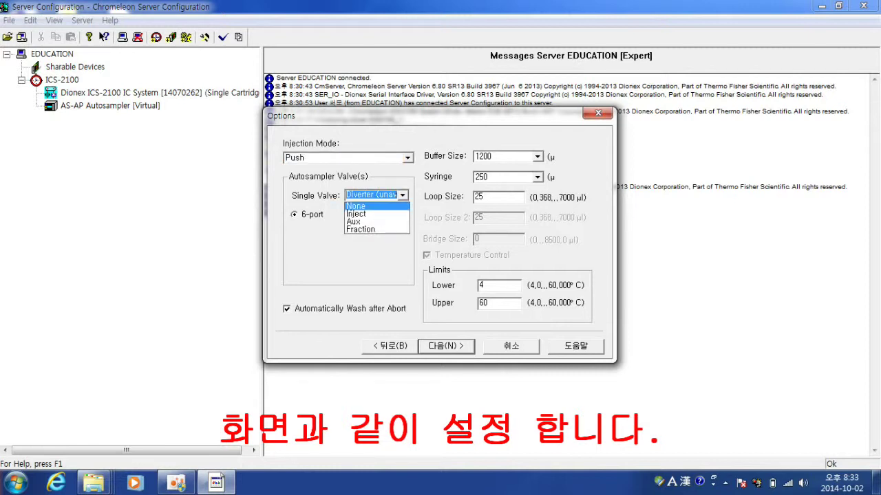
pyautogui.press('Return')
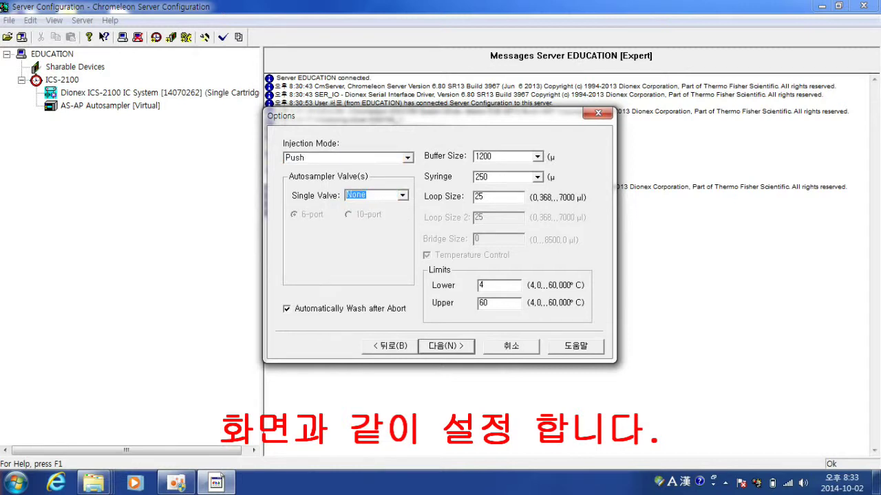
# - Keep the autosampler's buffer size at 1200, syringe at 250 and loop size at 25, and accept the options
pyautogui.press('Tab')
pyautogui.hotkey('alt', 'Down')
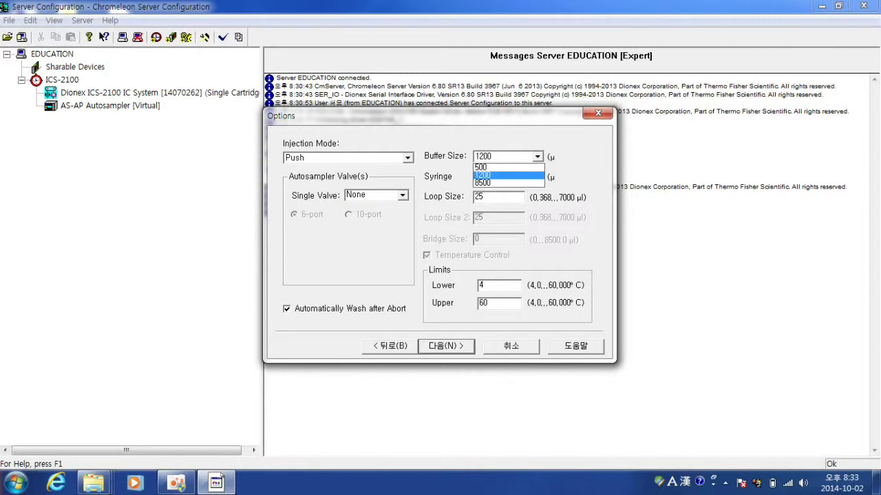
pyautogui.press('Return')
pyautogui.press('Tab')
pyautogui.hotkey('alt', 'Down')
pyautogui.press('Return')
pyautogui.press('Tab')
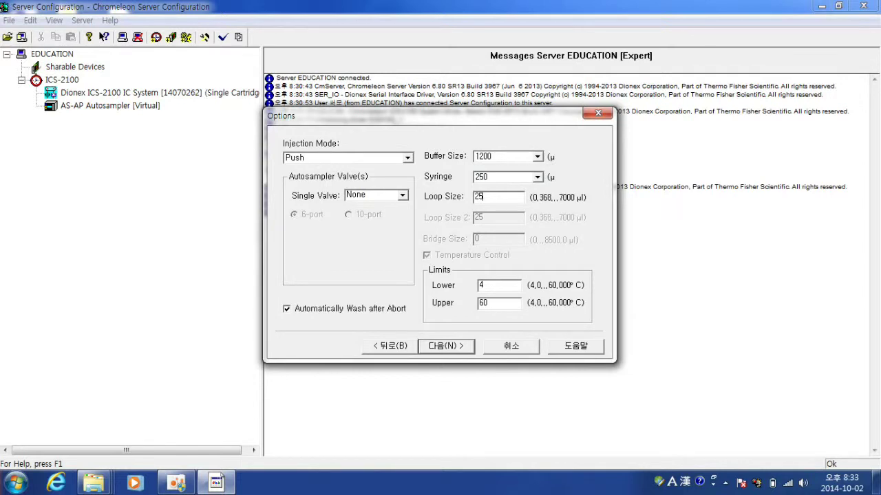
pyautogui.press('Return')
# - Finish the autosampler setup with the offered relay and error level settings and save the installation as default on the server
pyautogui.press('Return')
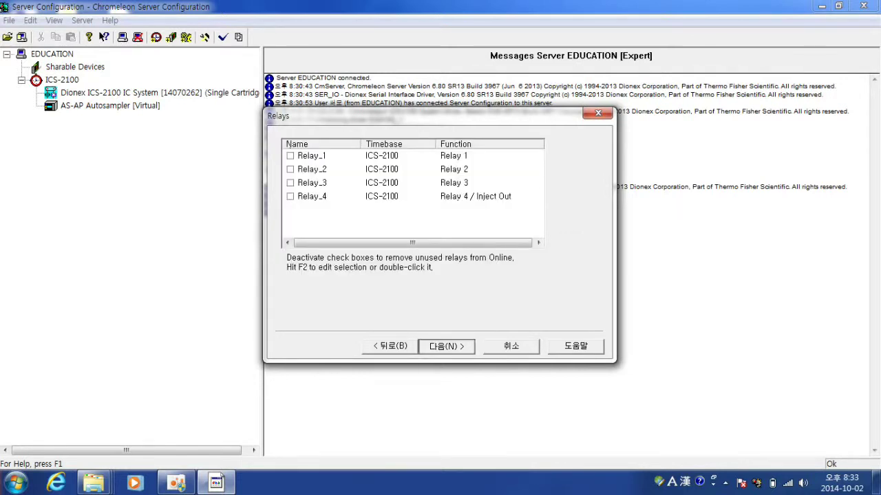
pyautogui.press('Return')
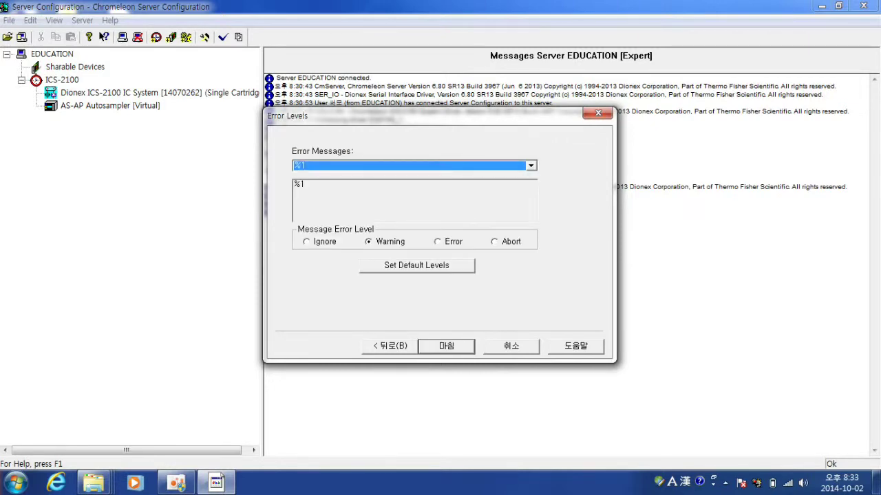
pyautogui.press('Return')
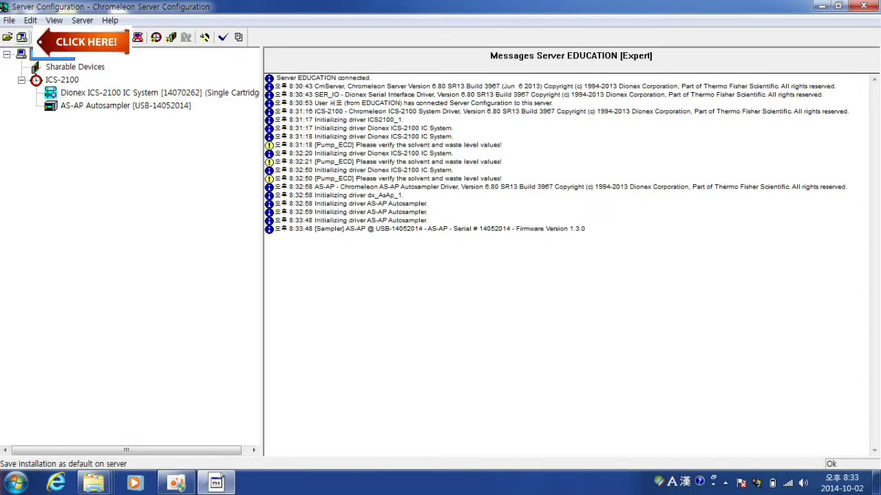
pyautogui.click(22, 38)
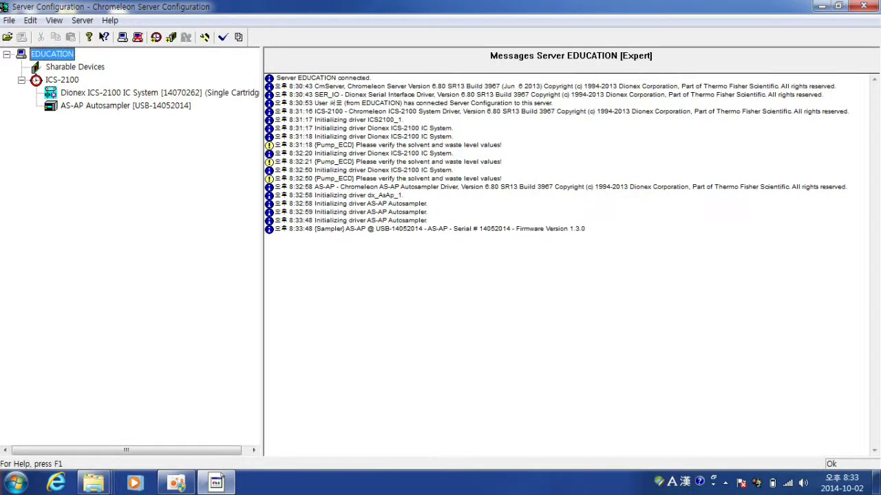